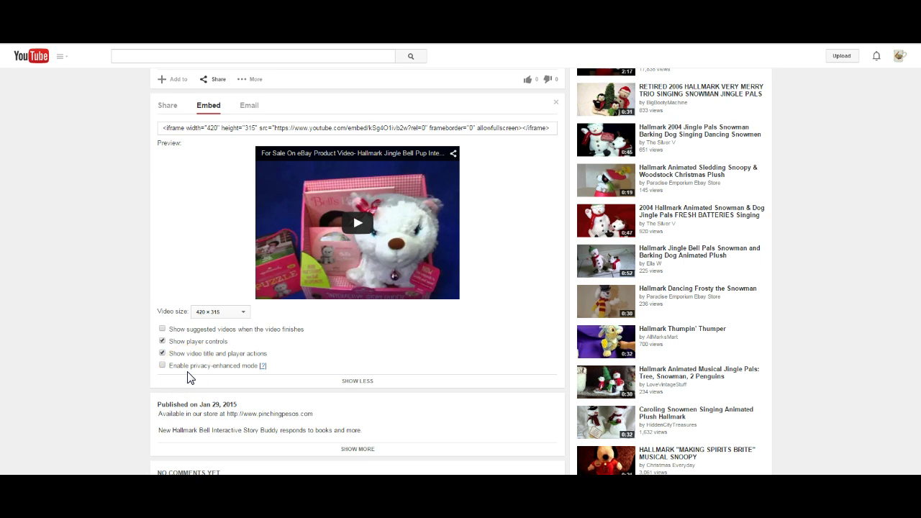
Open the YouTube video and highlight its ID after v= in the address bar.
left_click(278, 377)
left_click(251, 292)
left_click(245, 314)
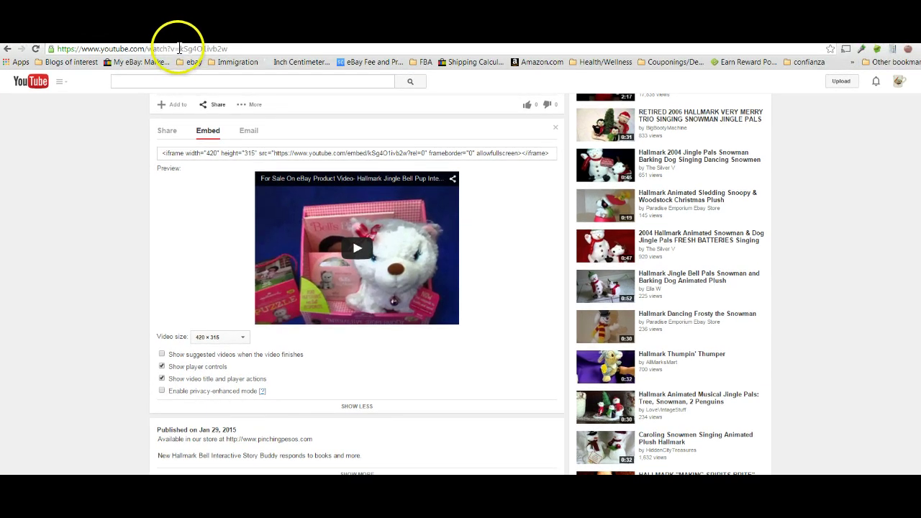
left_click_drag(179, 48, 227, 48)
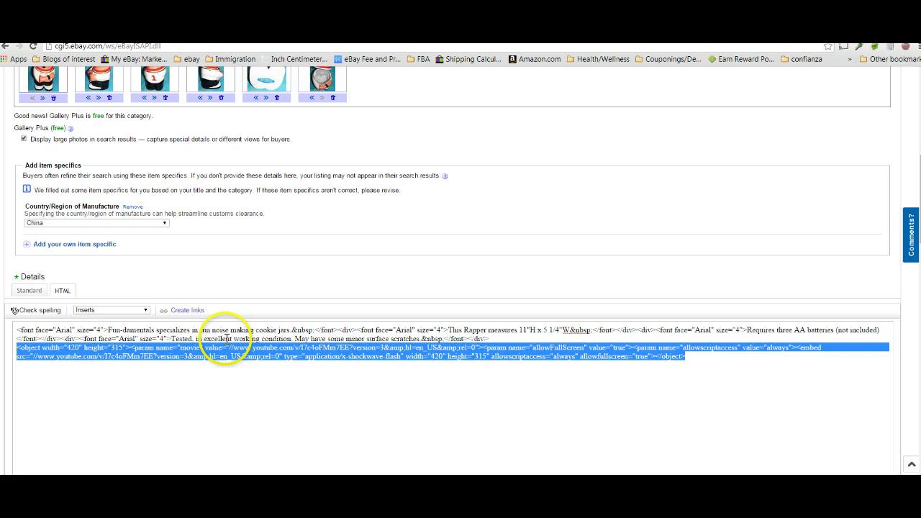
View the cookie-jar example listing's embedded video in the Standard description view.
scroll(216, 302, "up", 2)
scroll(202, 261, "up", 1)
scroll(274, 327, "down", 2)
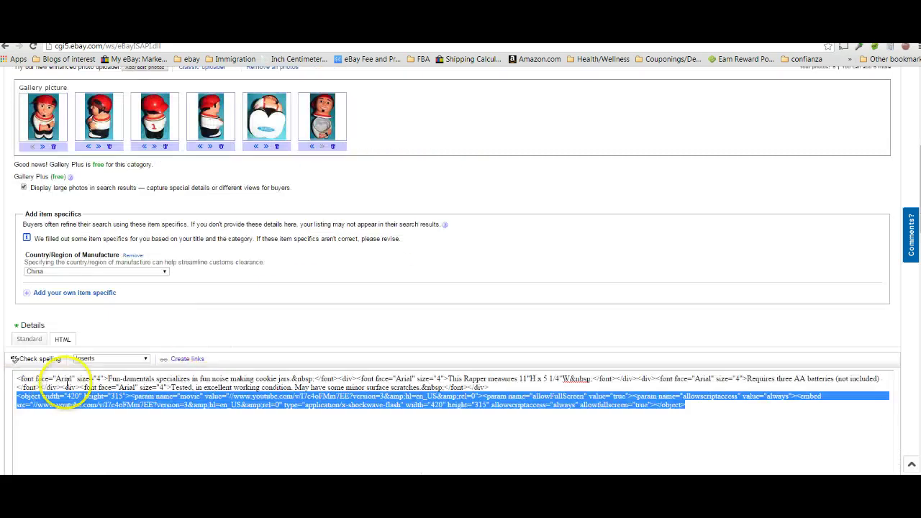
left_click(32, 341)
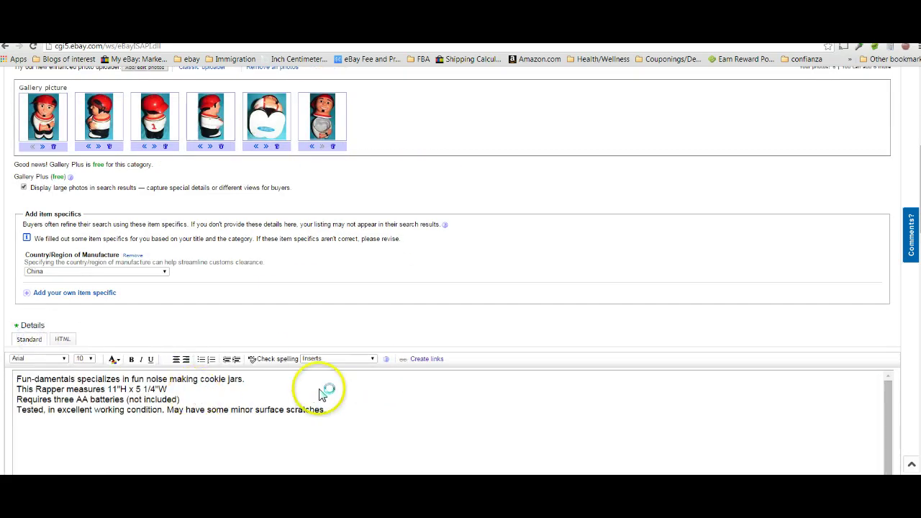
scroll(335, 385, "down", 3)
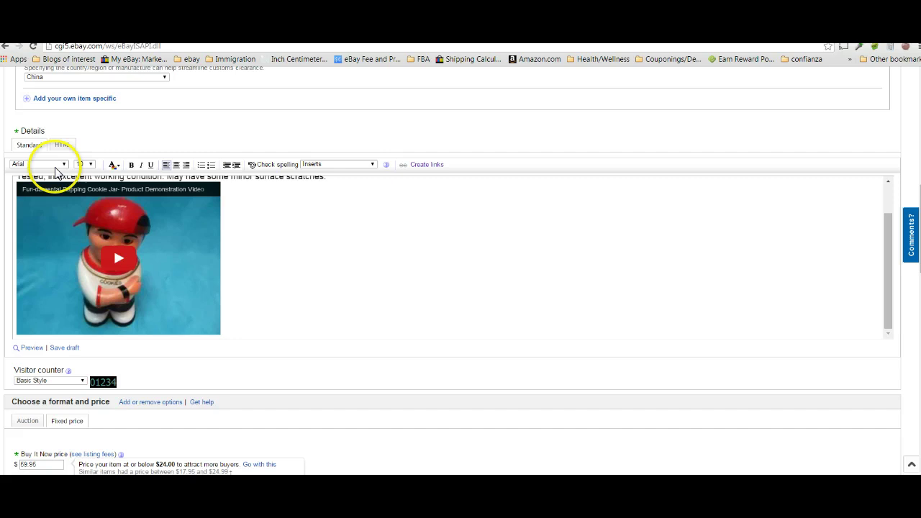
In the HTML source, mark both old I7c4oFMm7EE IDs, then select the new ID on YouTube.
left_click(64, 145)
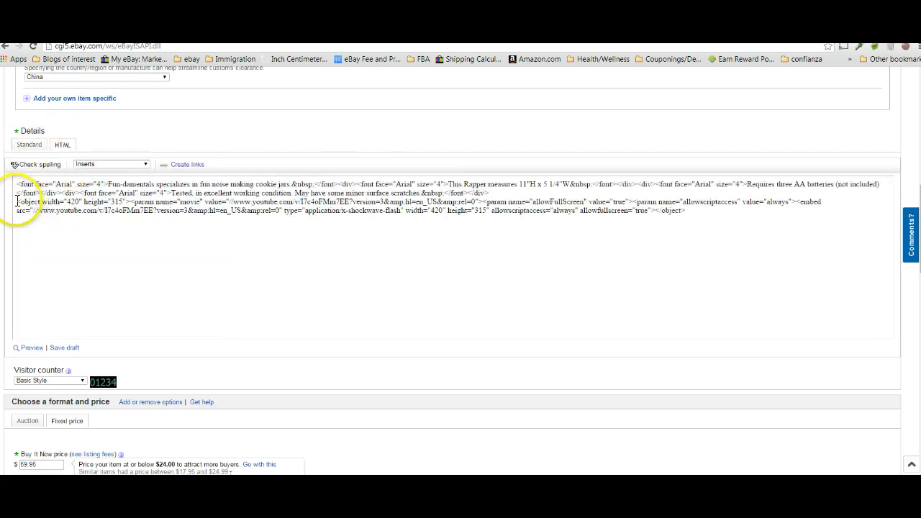
left_click_drag(15, 201, 687, 211)
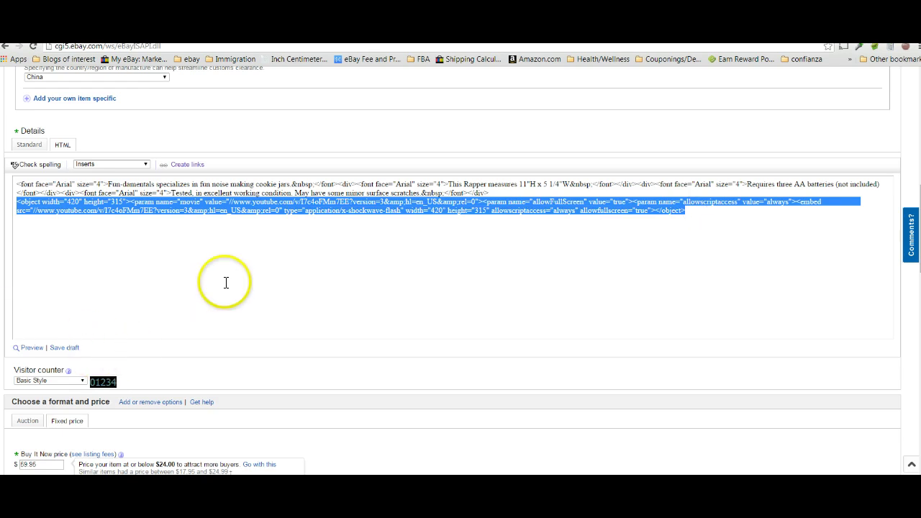
left_click_drag(300, 201, 349, 201)
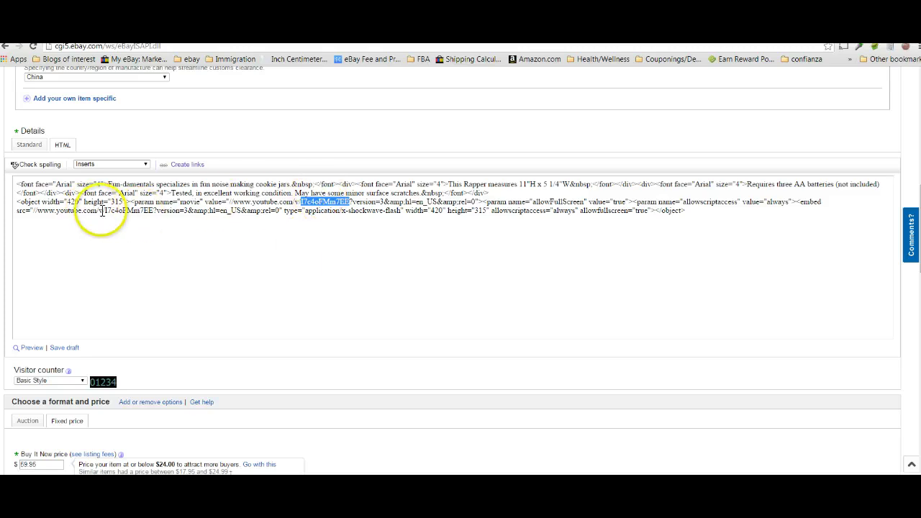
left_click_drag(105, 210, 153, 210)
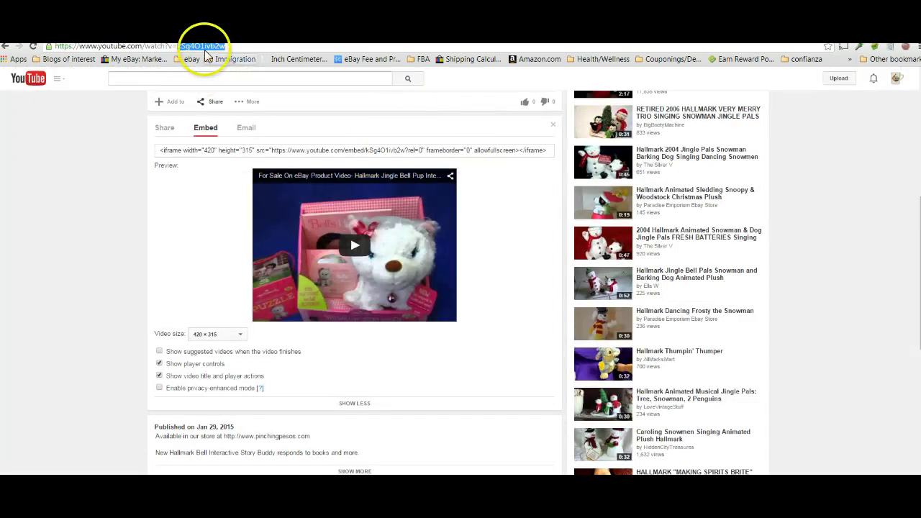
double_click(201, 46)
Copy the new ID kSg4O1ivb2w and paste it over the embed source's old ID.
key("shift+Left")
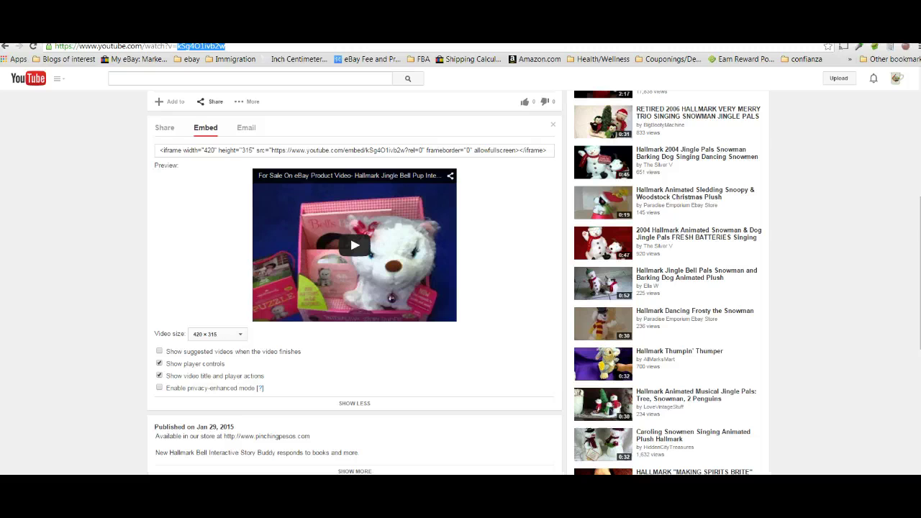
key("ctrl+c")
key("ctrl+Tab")
double_click(126, 210)
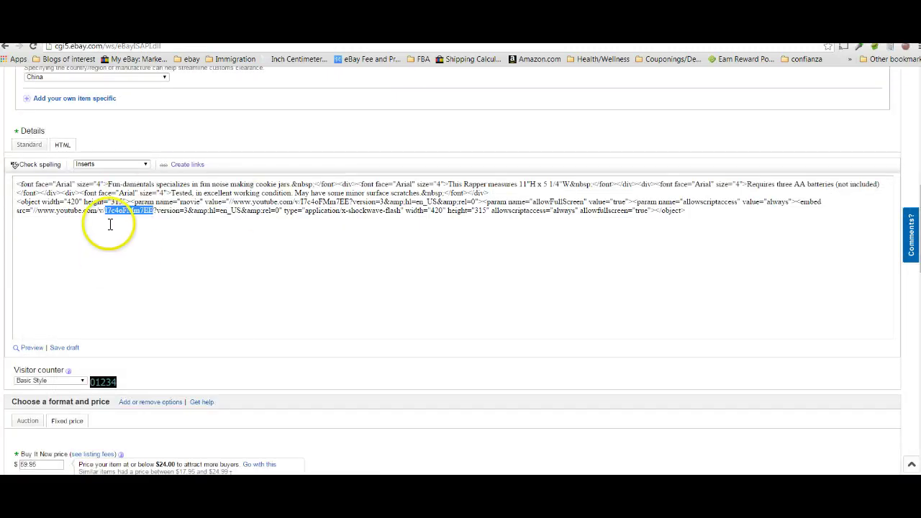
key("ctrl+v")
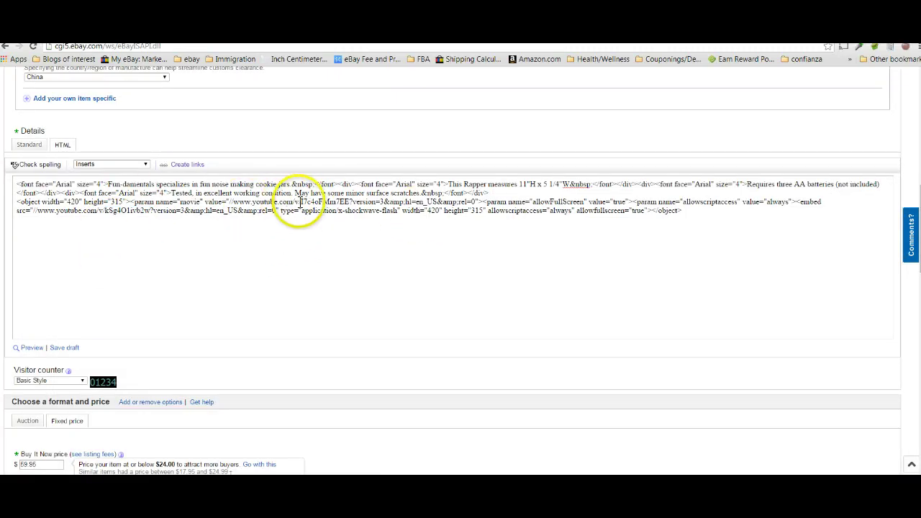
Replace the movie parameter's I7c4oFMm7EE with kSg4O1ivb2w and select the whole embed code.
left_click_drag(300, 201, 351, 202)
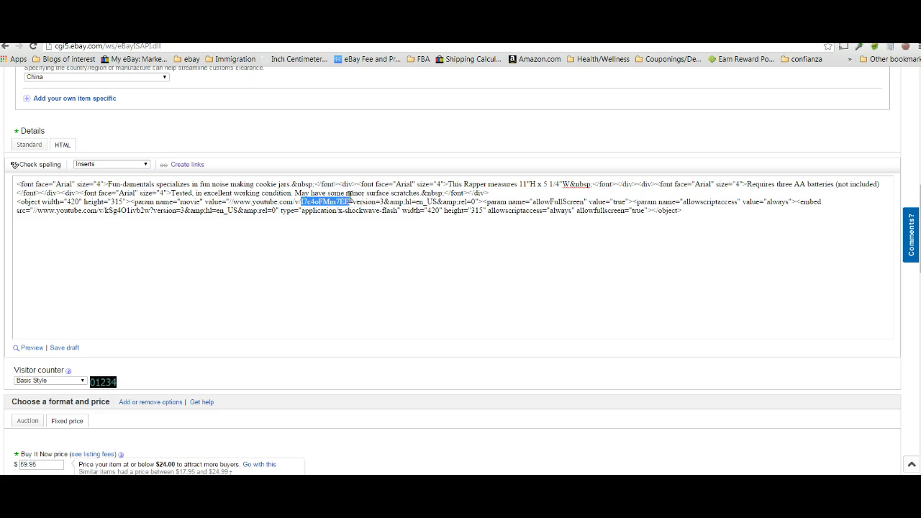
key("ctrl+v")
left_click(707, 213)
key("shift+Home")
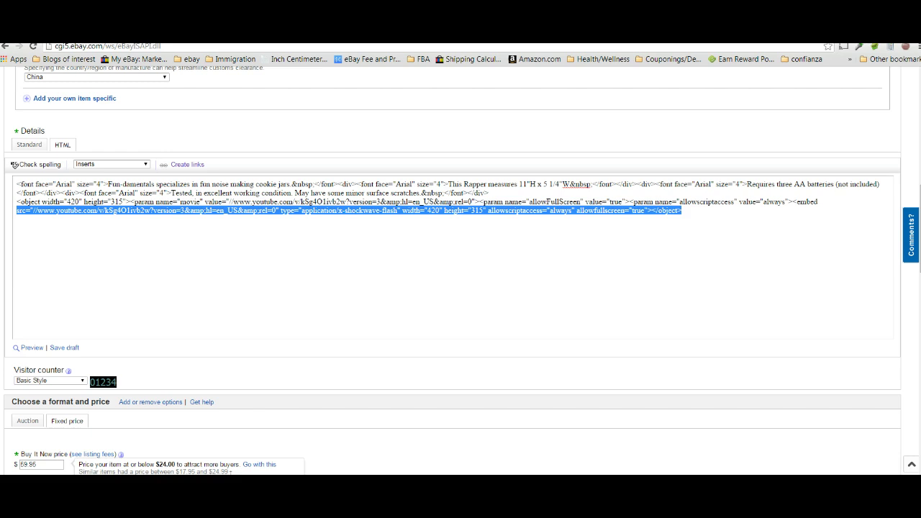
key("shift+Up")
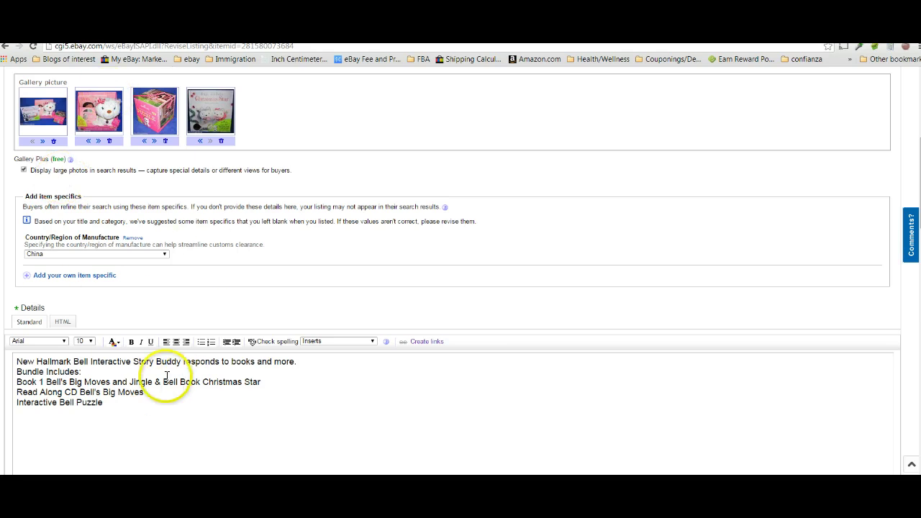
Paste the object embed code after the Hallmark description's HTML and preview the video in Standard view.
scroll(77, 279, "down", 1)
left_click(63, 274)
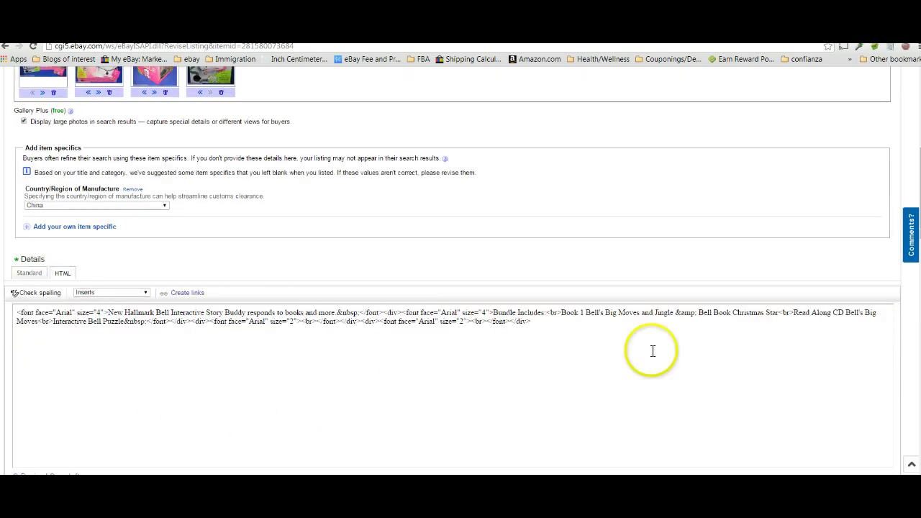
left_click(573, 323)
key("ctrl+v")
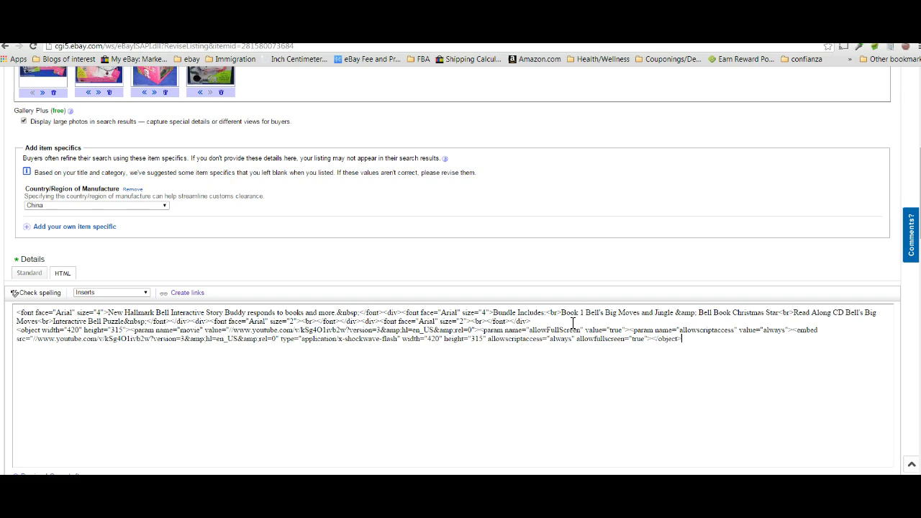
left_click(28, 274)
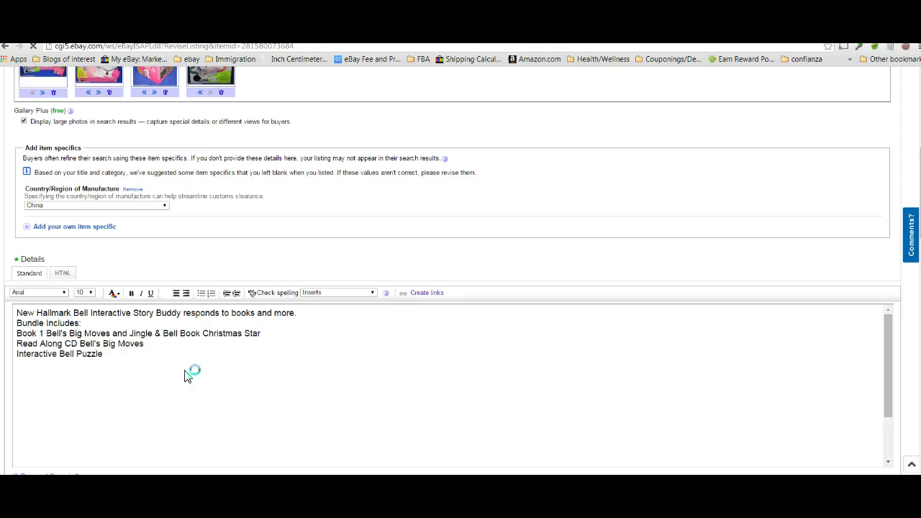
scroll(185, 374, "down", 5)
left_click(189, 372)
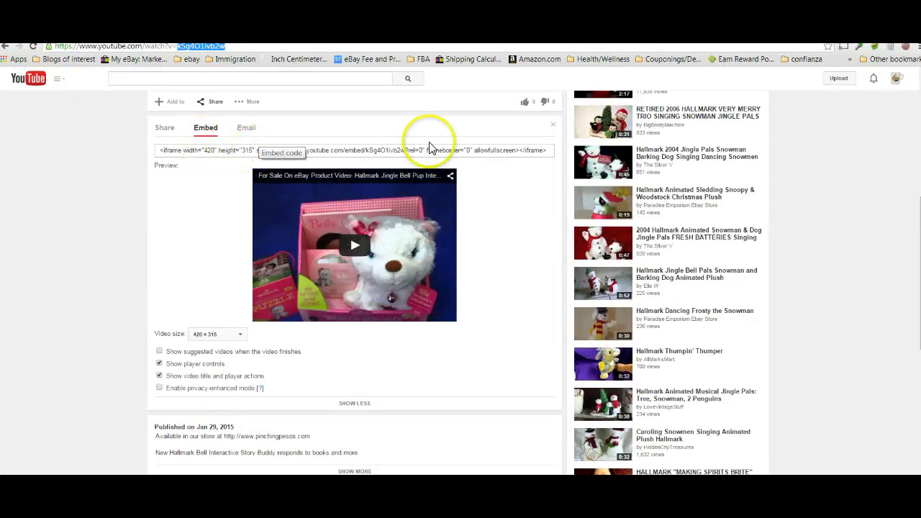
Highlight 'iframe' in YouTube's Embed code, then return to the eBay listing.
left_click_drag(180, 153, 162, 150)
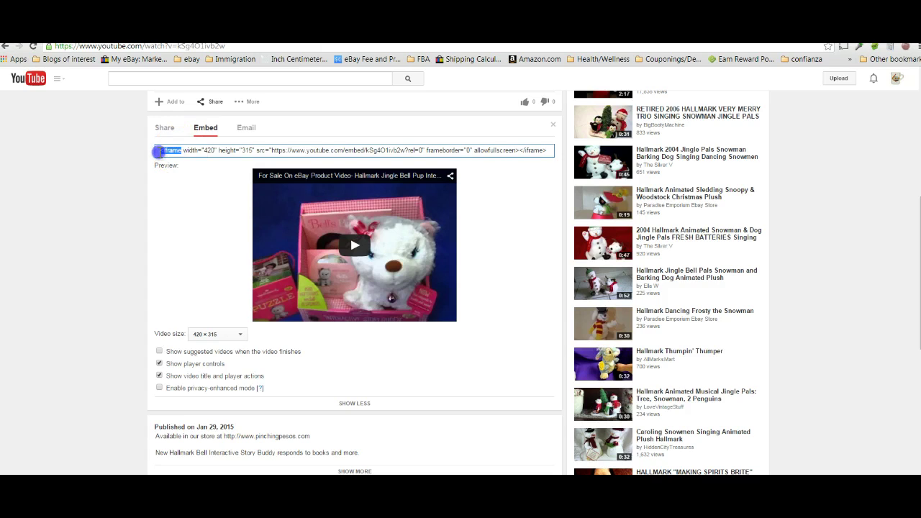
left_click(231, 318)
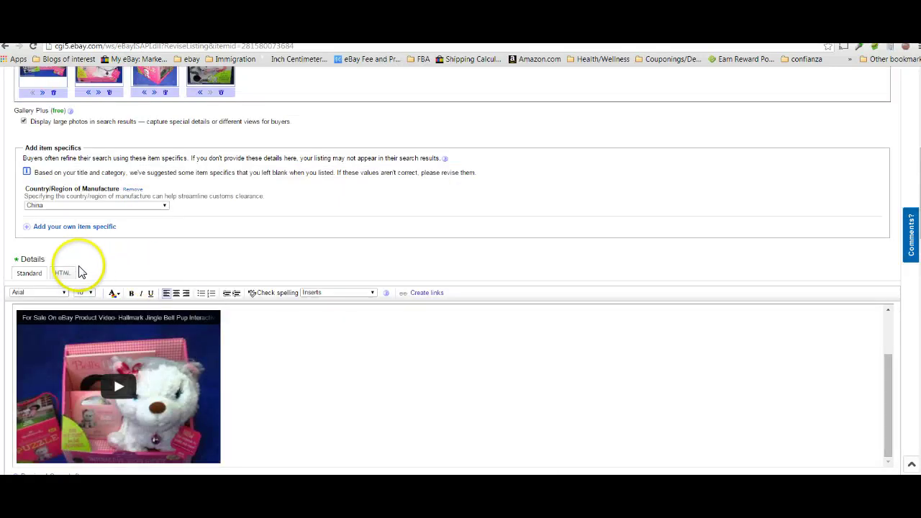
Highlight the added <object> embed code in the description's HTML source.
left_click(64, 272)
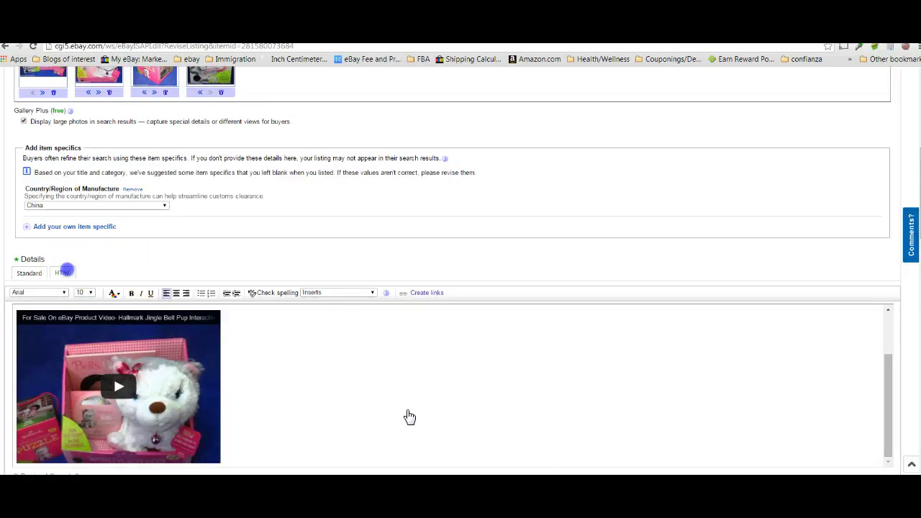
left_click_drag(16, 330, 720, 338)
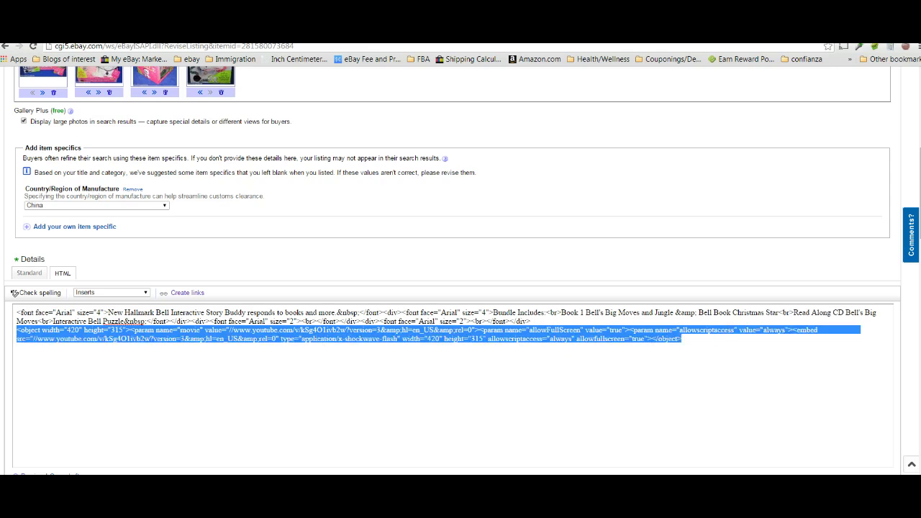